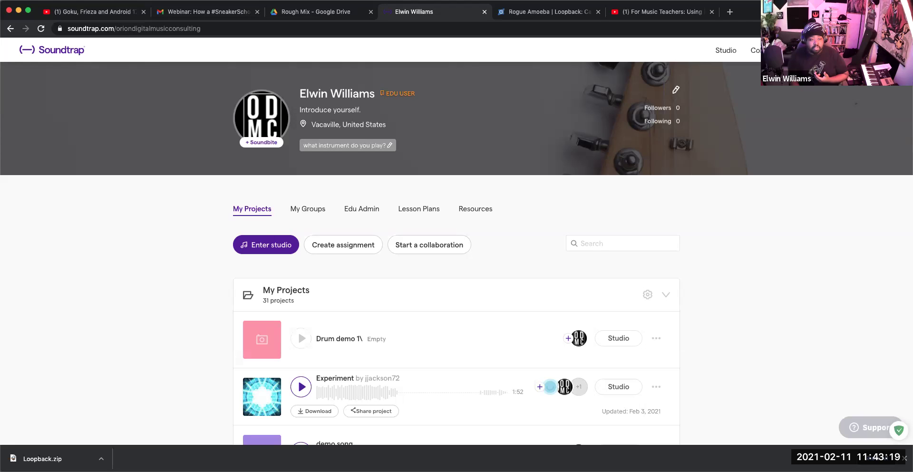
Step: Start a new music project in the studio and add a drum machine track with the Patterns Beatmaker
left_click(273, 249)
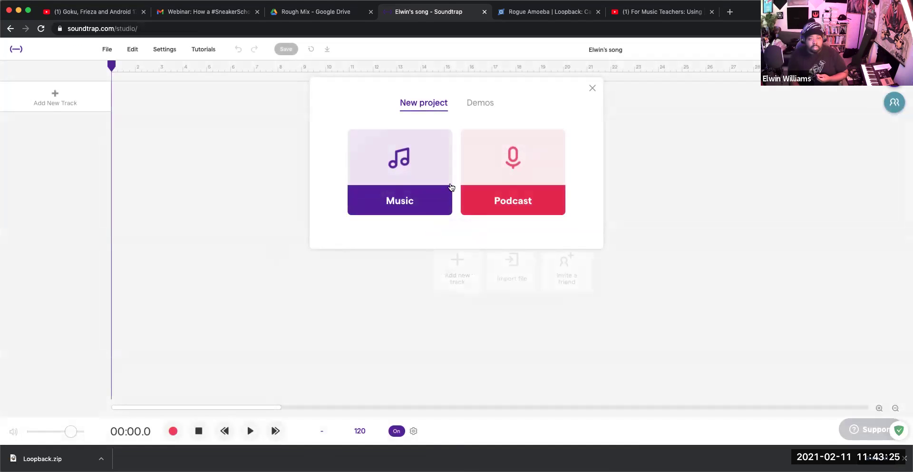
left_click(402, 190)
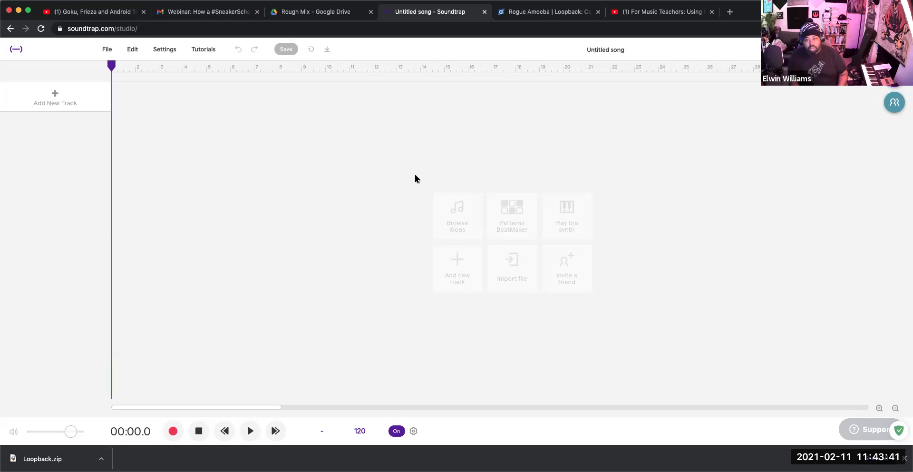
left_click(517, 224)
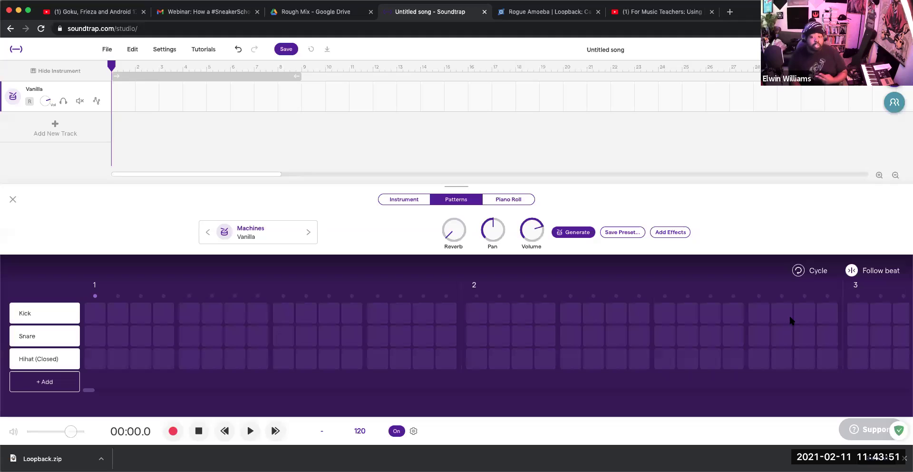
Step: Turn Cycle on and Follow beat off for the pattern, and shorten the cycle region to cover bars 1 and 2
left_click(798, 270)
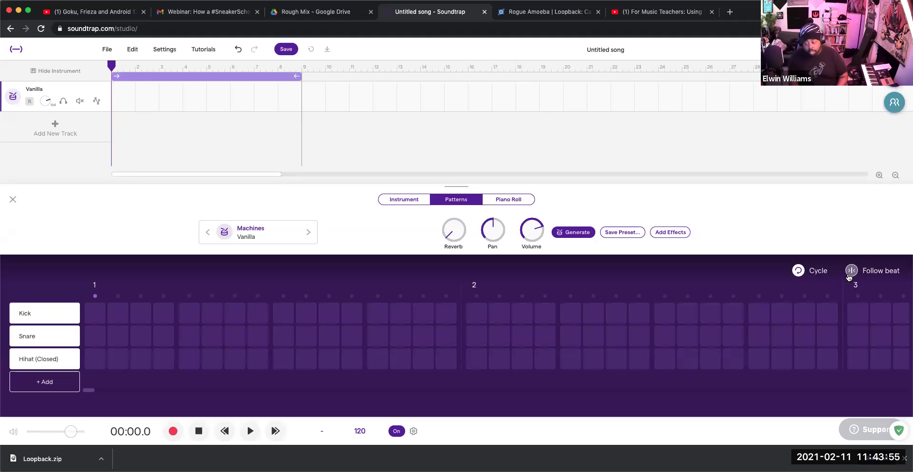
left_click(799, 271)
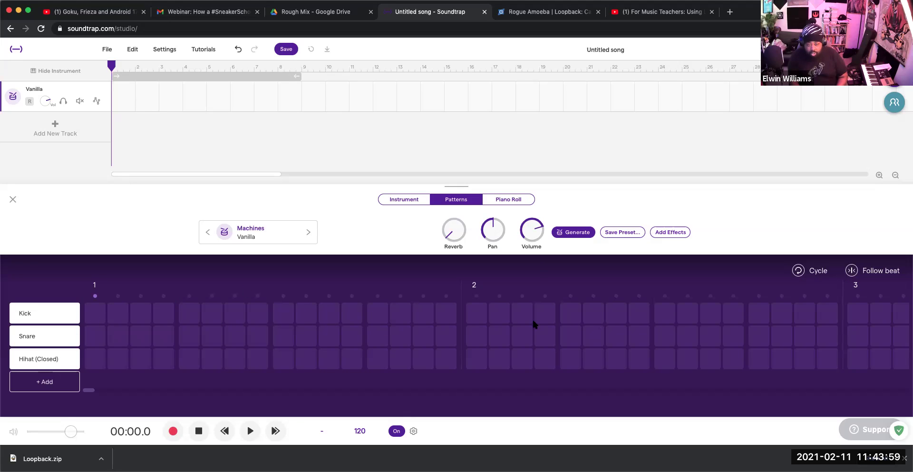
scroll(760, 312, "right", 10)
scroll(760, 304, "left", 10)
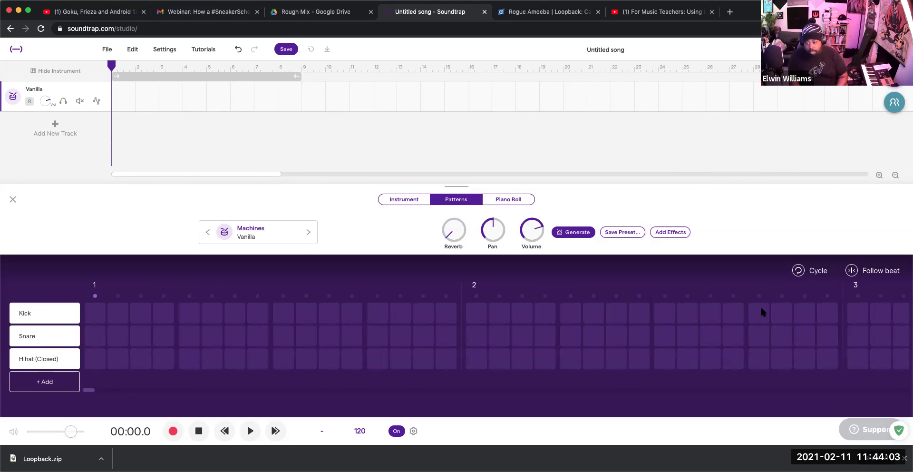
left_click(799, 271)
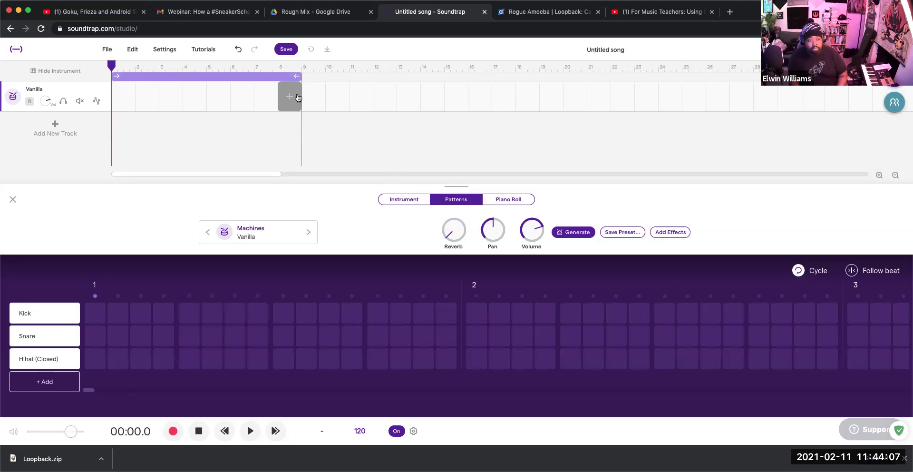
left_click_drag(300, 74, 159, 85)
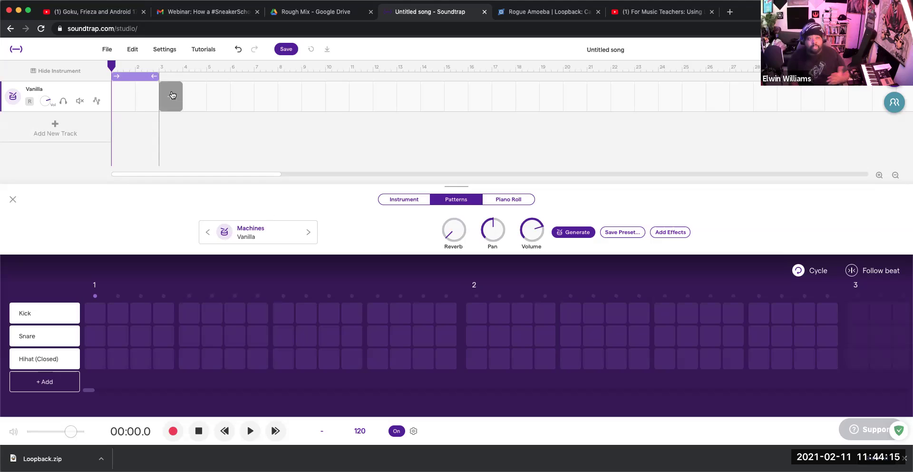
mouse_move(157, 74)
left_mouse_down()
mouse_move(281, 81)
mouse_move(158, 78)
left_mouse_up()
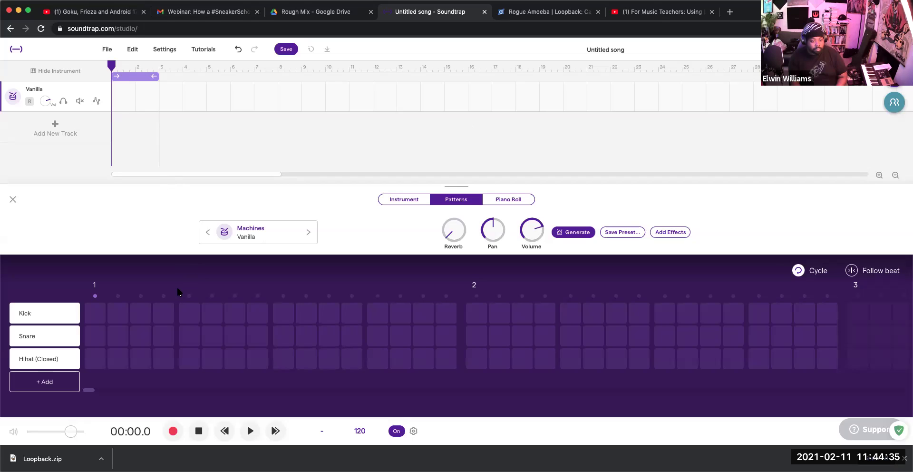
Step: Annotate the step grid with handwritten beat numbers 2, 3 and 4 above both bar 1 and bar 2
left_click_drag(185, 283, 195, 292)
mouse_move(281, 282)
left_mouse_down()
mouse_move(292, 284)
mouse_move(285, 293)
left_mouse_up()
left_click_drag(387, 284, 387, 295)
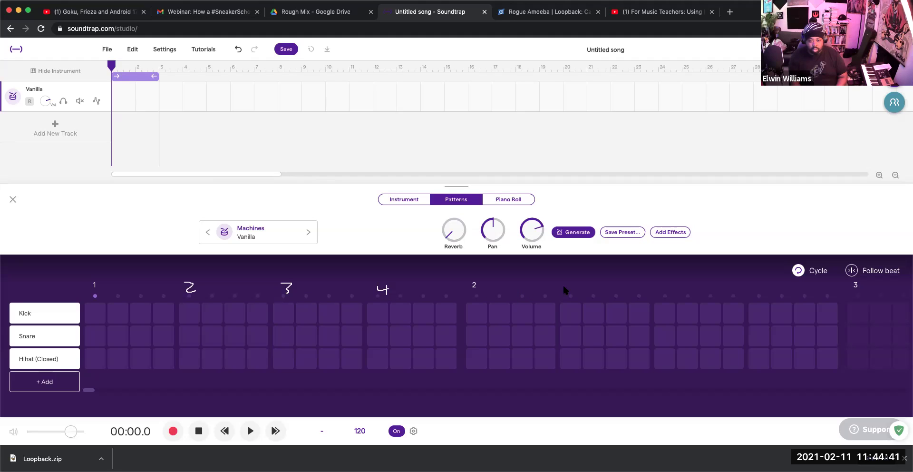
left_click_drag(572, 284, 584, 291)
left_click_drag(665, 282, 668, 291)
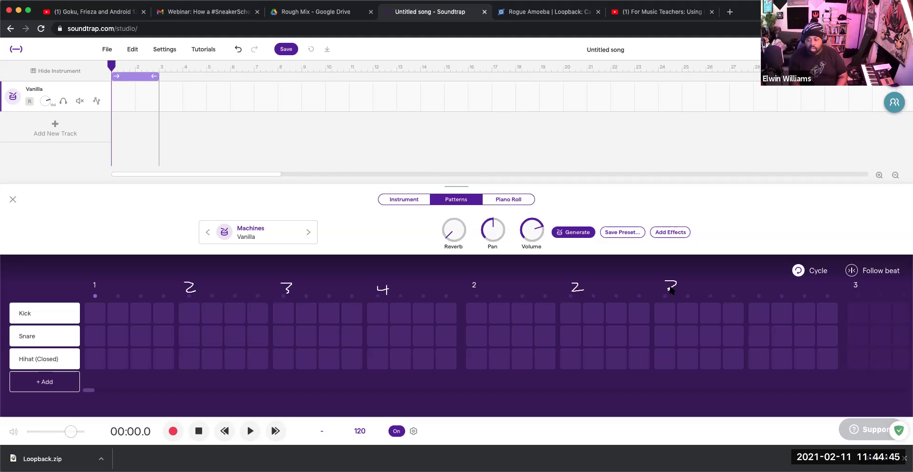
left_click_drag(756, 282, 764, 287)
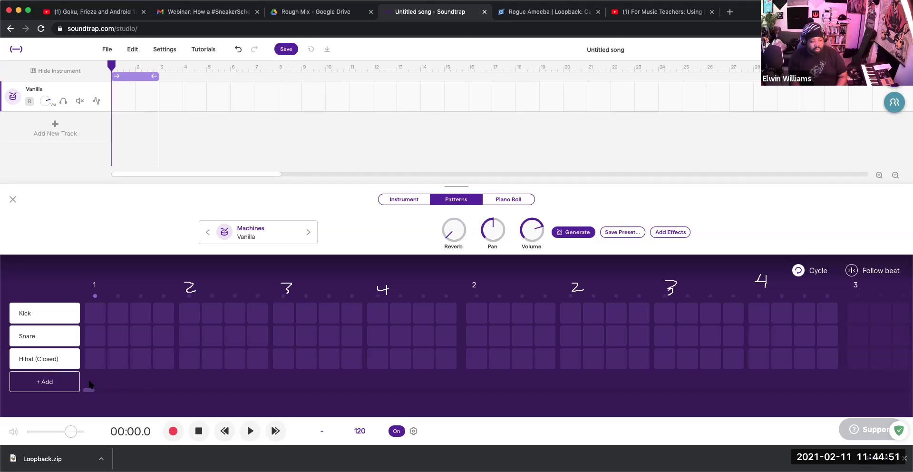
Step: Draw short underlines beneath the first step of each beat across both bars of the pattern grid
left_click_drag(86, 375, 100, 374)
left_click_drag(183, 374, 197, 374)
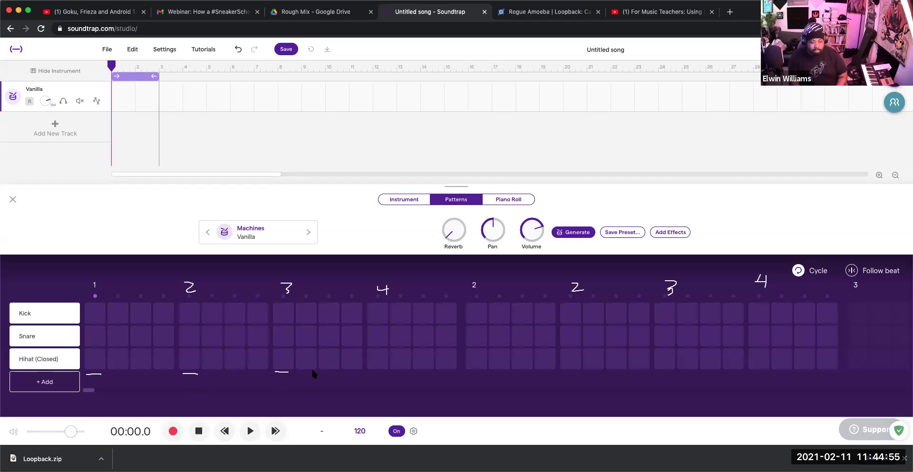
left_click_drag(363, 374, 386, 374)
left_click_drag(466, 374, 486, 374)
left_click_drag(569, 375, 585, 374)
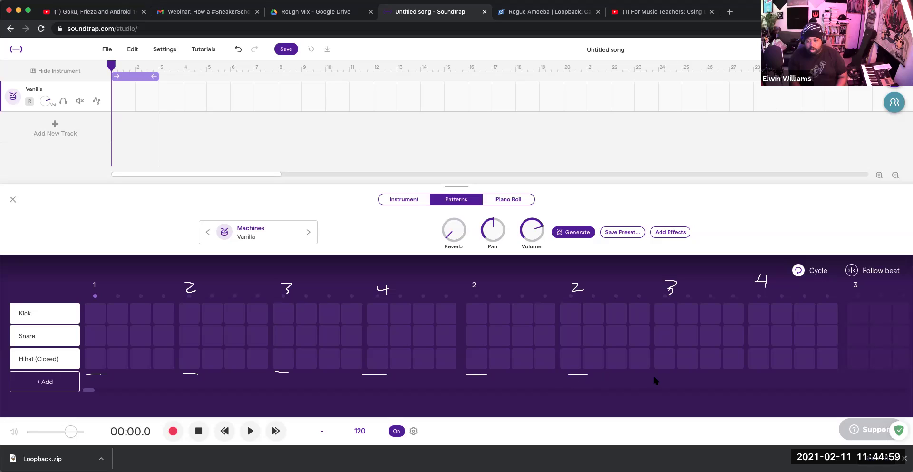
left_click_drag(659, 376, 678, 376)
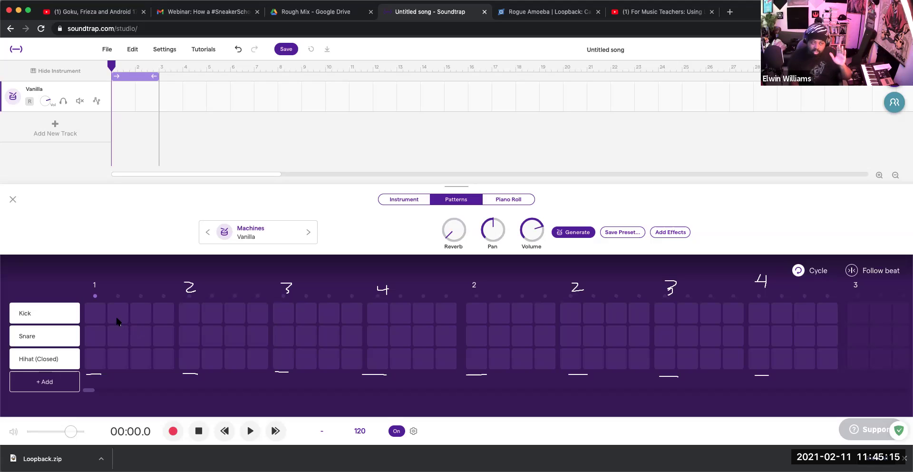
Step: Place kicks on beats 1 and 3 and snares on beats 2 and 4 of bar 1
left_click(96, 310)
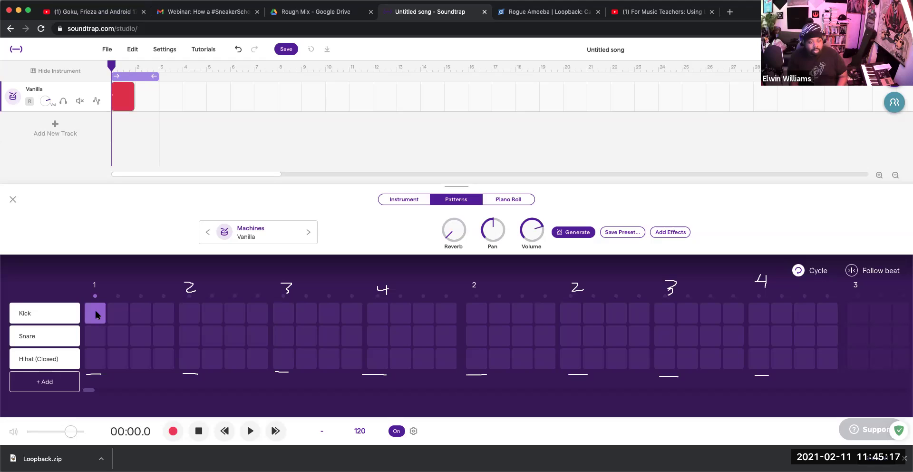
left_click(286, 309)
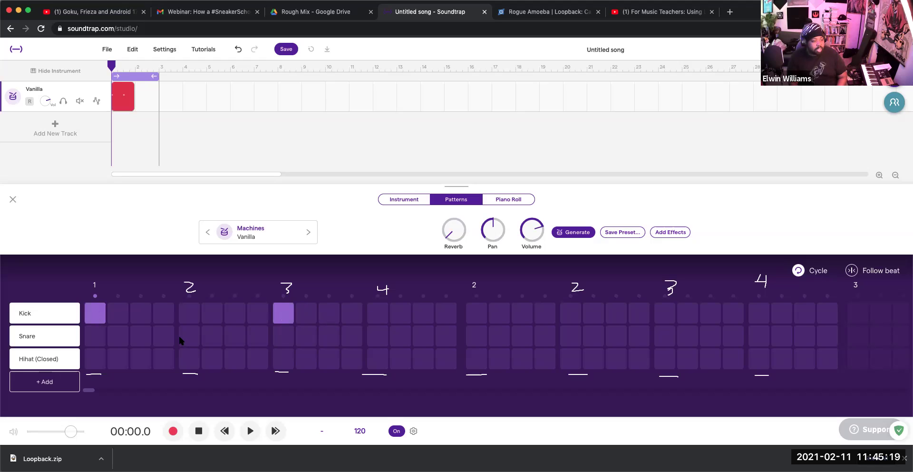
left_click(187, 337)
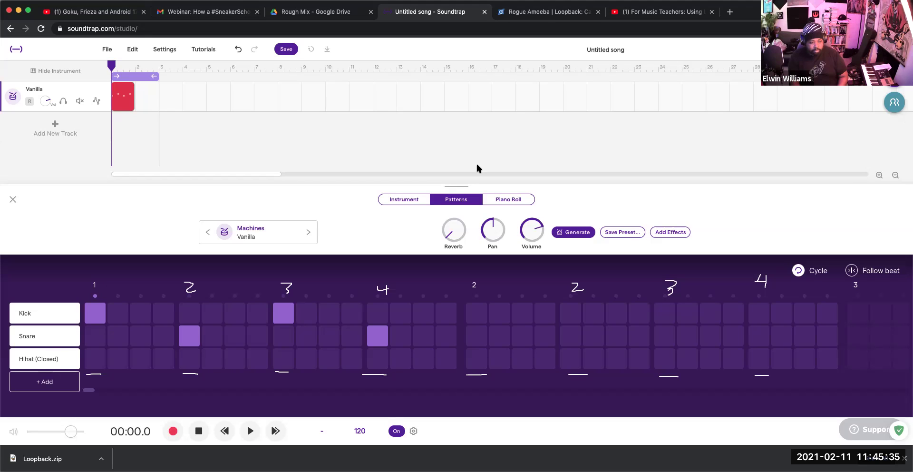
Step: Annotate the off-beats of bar 1 with "&" signs and write 1/4 and 1/8 above the first beat and its off-beat
mouse_move(140, 278)
left_mouse_down()
mouse_move(139, 297)
mouse_move(149, 286)
left_mouse_up()
left_click_drag(227, 284, 241, 283)
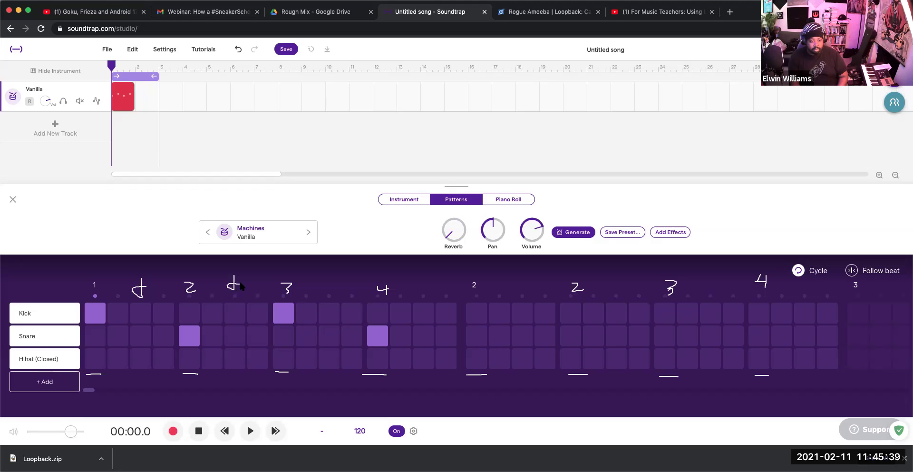
left_click_drag(328, 279, 328, 288)
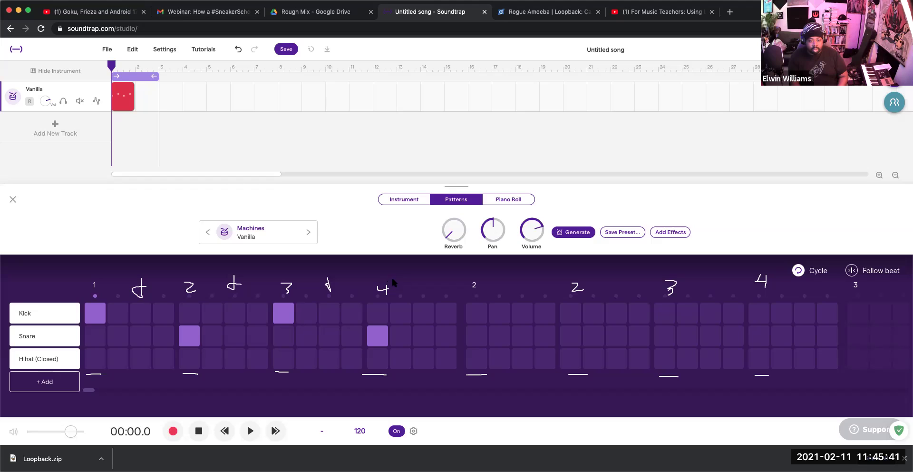
mouse_move(417, 278)
left_mouse_down()
mouse_move(413, 295)
mouse_move(427, 284)
left_mouse_up()
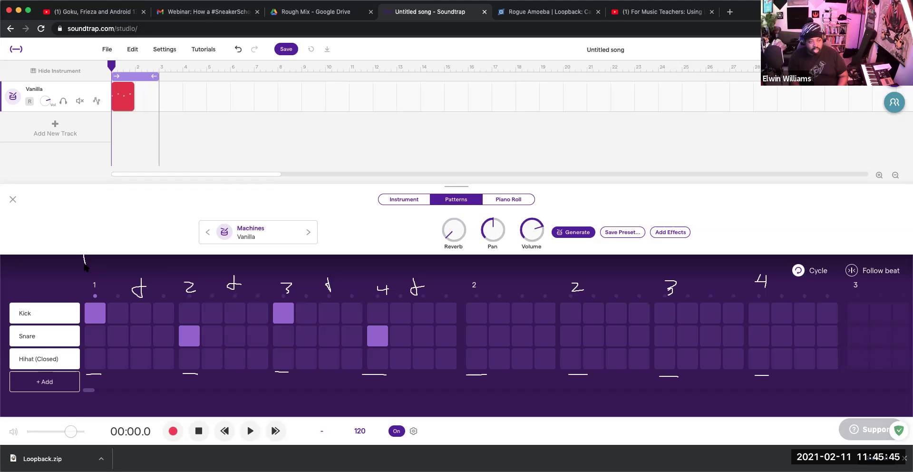
mouse_move(85, 270)
left_mouse_down()
mouse_move(96, 259)
mouse_move(99, 275)
left_mouse_up()
mouse_move(149, 261)
left_mouse_down()
mouse_move(129, 278)
mouse_move(155, 277)
left_mouse_up()
Step: Add closed hi-hats on every eighth note of bar 1 and play the pattern back
left_click(96, 354)
left_click(146, 360)
left_click(187, 360)
left_click(228, 360)
left_click(287, 364)
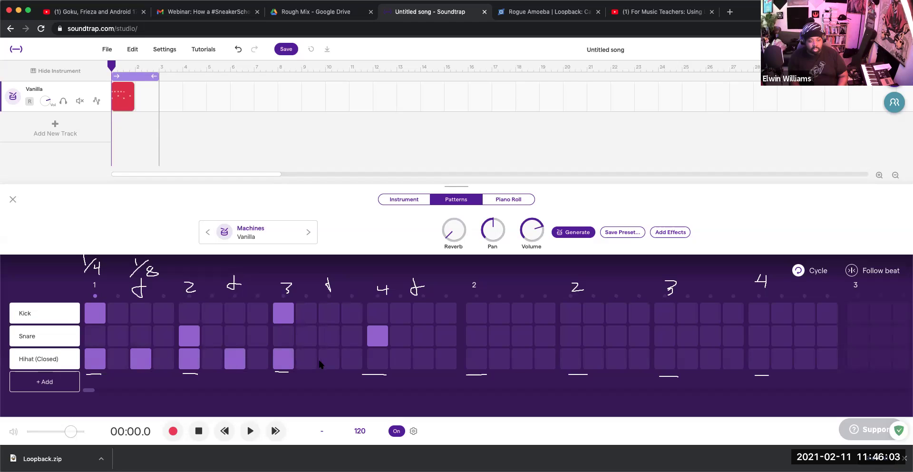
left_click(322, 364)
left_click(383, 364)
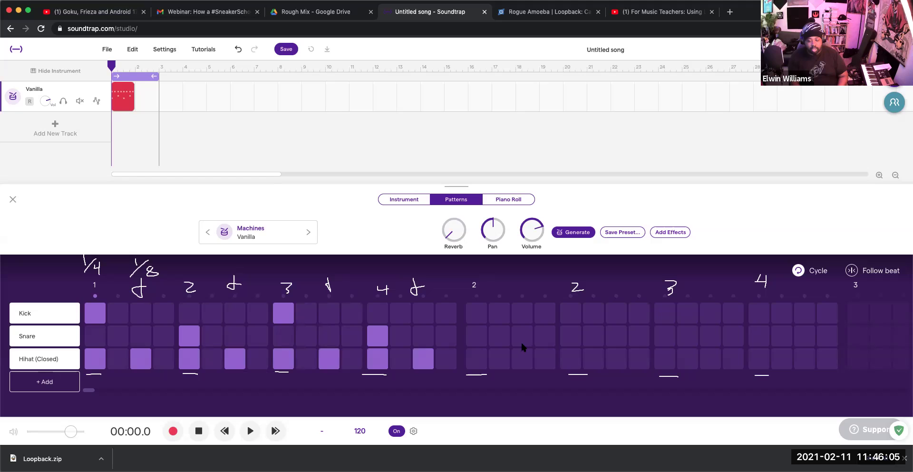
left_click(249, 432)
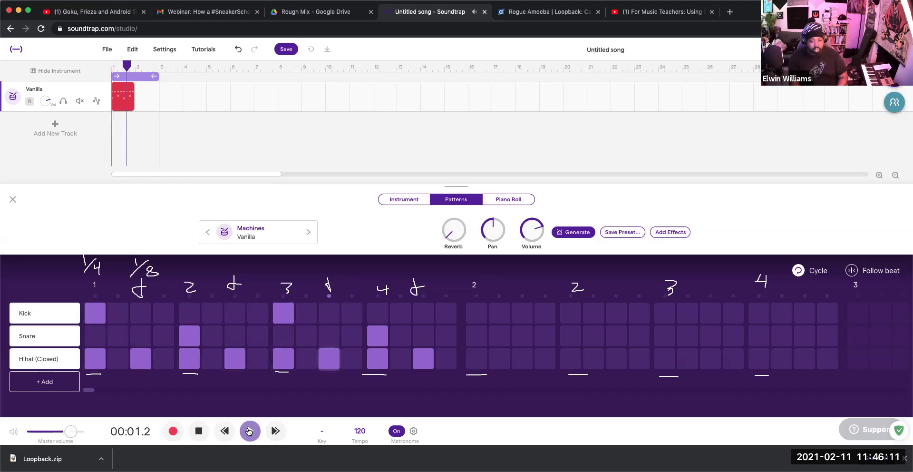
left_click(248, 431)
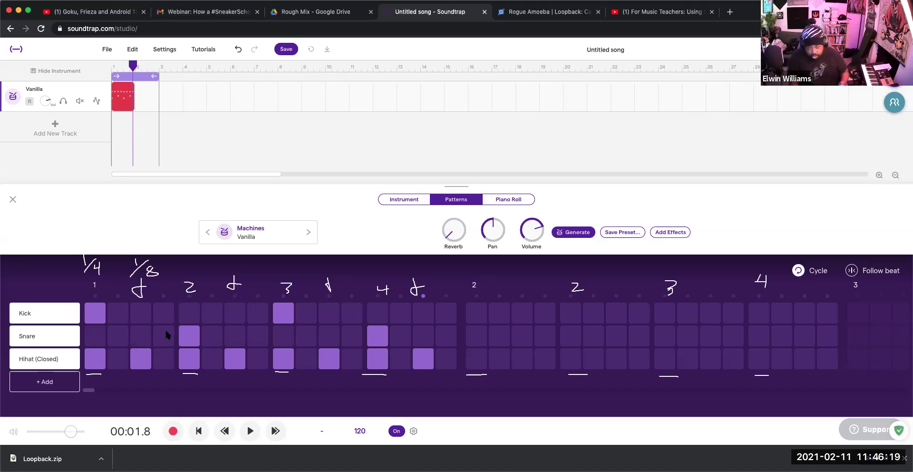
Step: Add closed hi-hats on the first three sixteenth steps of each beat in bar 2
left_click(476, 353)
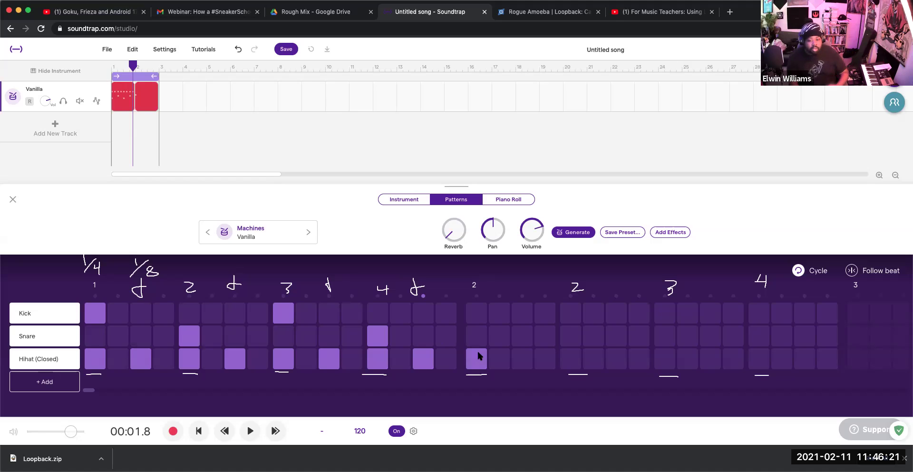
left_click(570, 358)
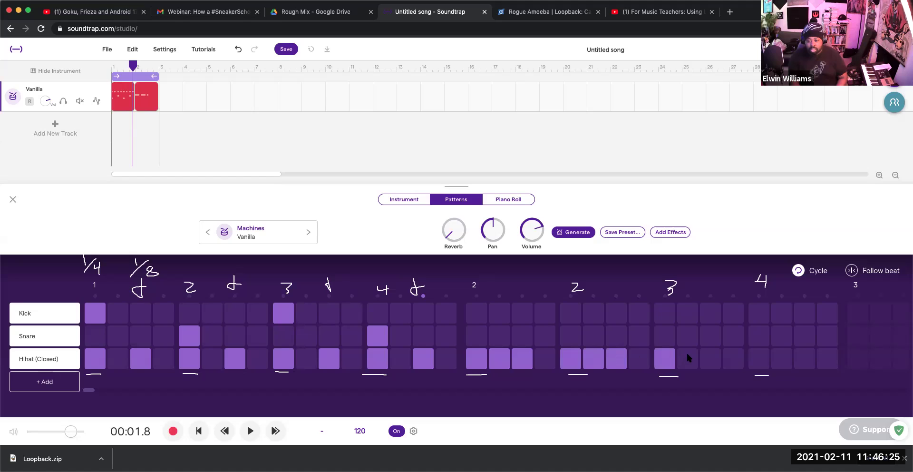
left_click(756, 356)
left_click(782, 359)
left_click(798, 358)
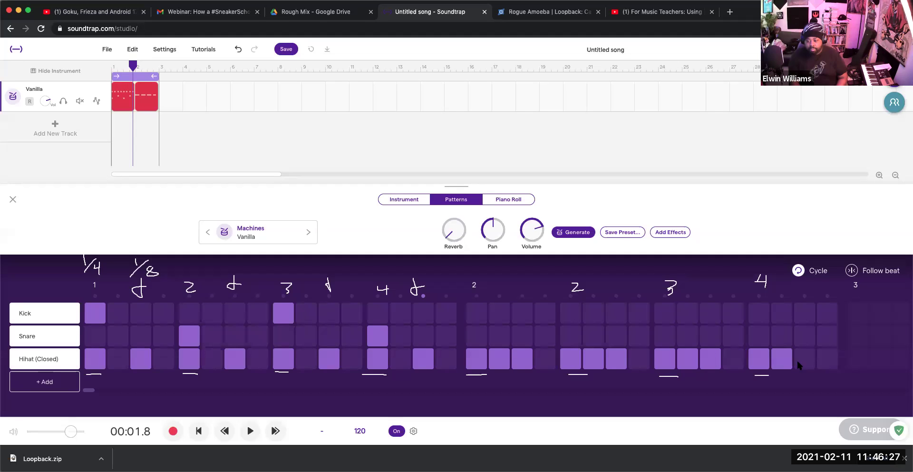
Step: In bar 2, add kicks on beat 1's fourth sixteenth, beat 2, beat 3's third sixteenth and beat 4, plus snares on beats 2 and 4
left_click(542, 313)
left_click(567, 315)
left_click(571, 328)
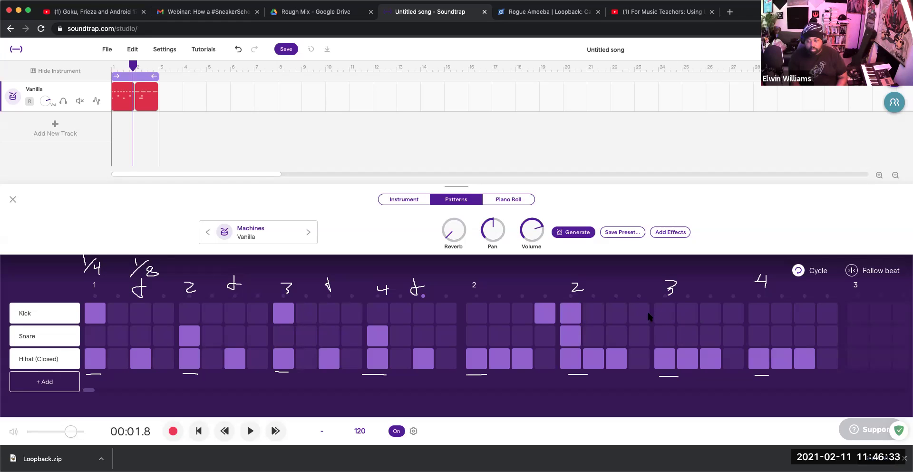
left_click(710, 313)
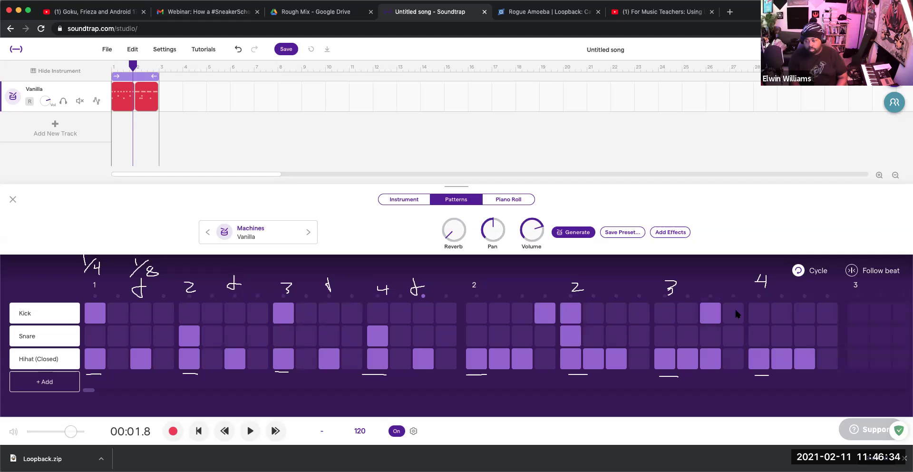
left_click(752, 339)
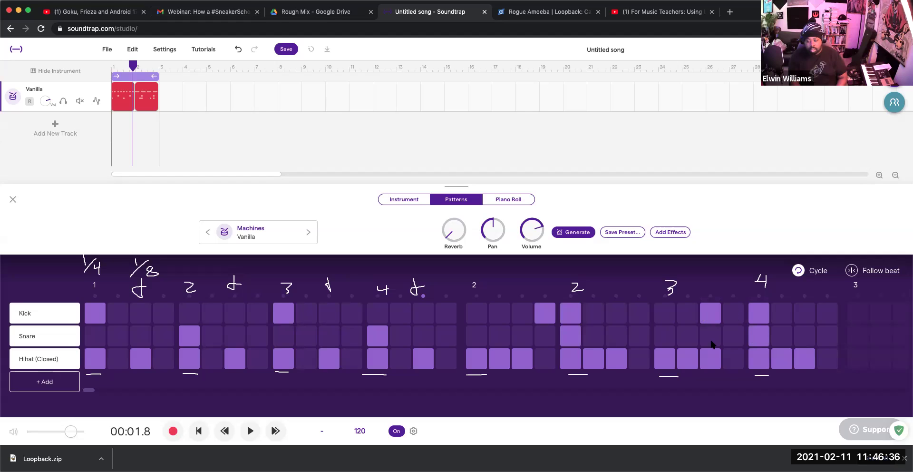
Step: Play back the two-bar drum pattern to check how it sounds, and stop it
left_click(250, 431)
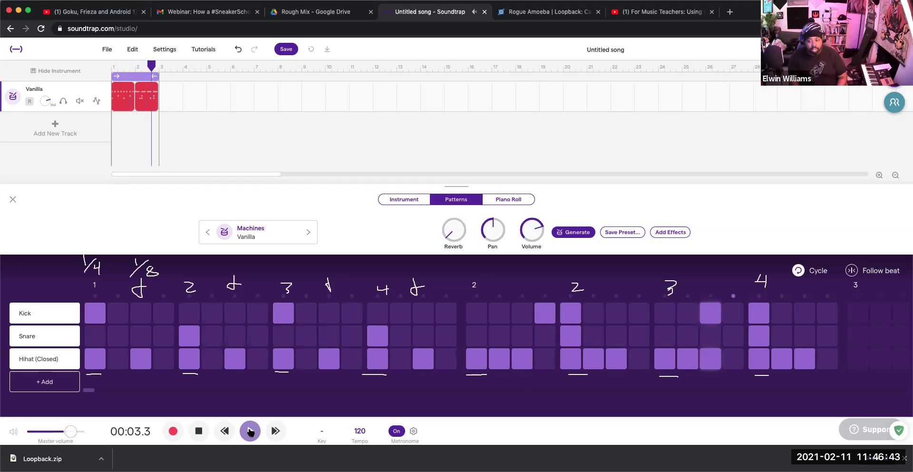
left_click(250, 431)
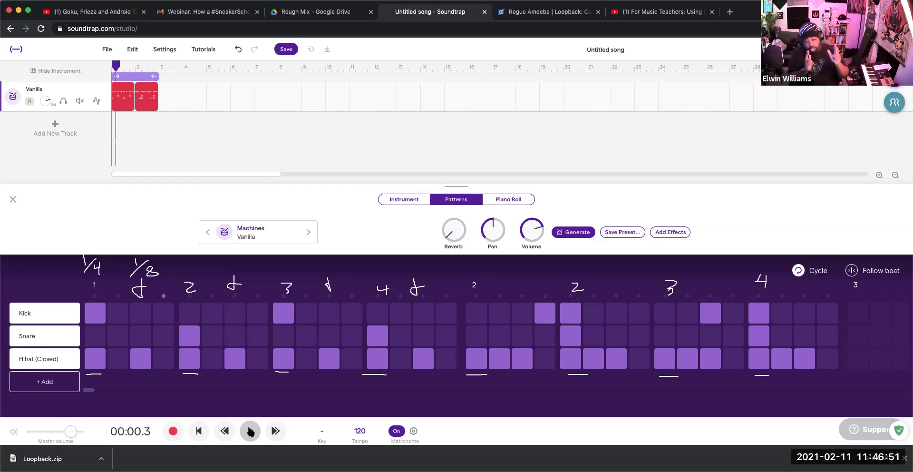
left_click(250, 431)
left_click(250, 431)
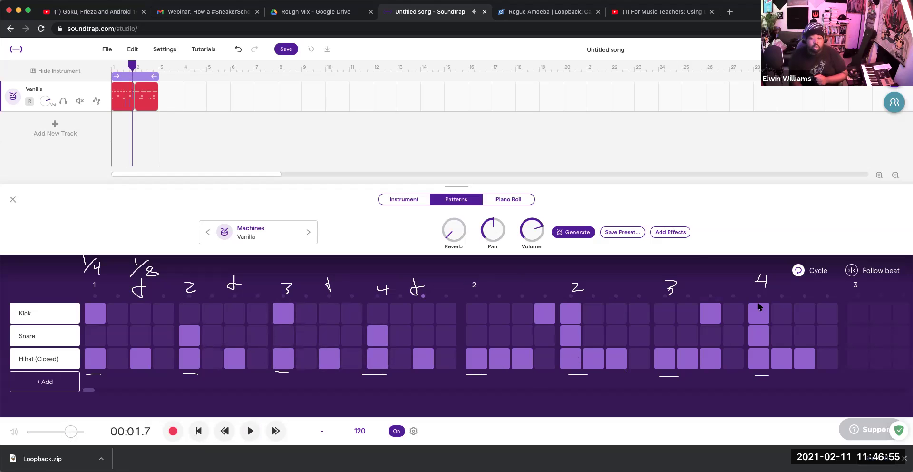